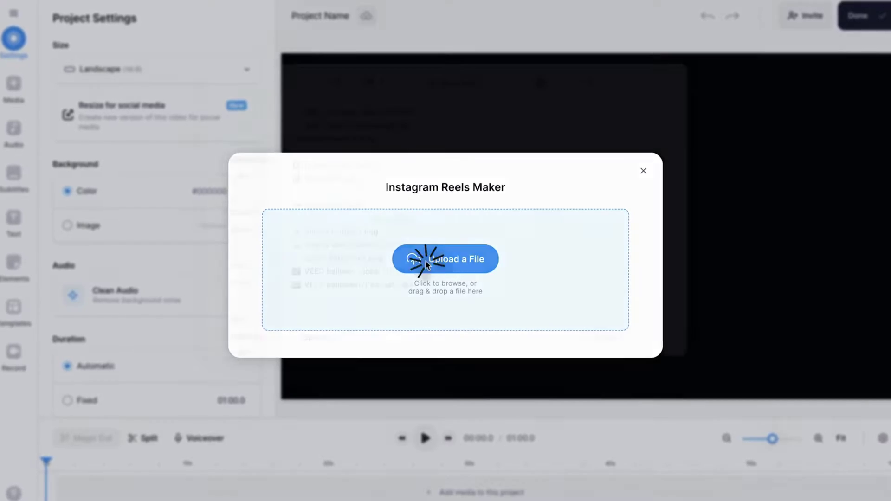
Step: Upload the talking-head video file into a new VEED project named Example 1
left_click(654, 343)
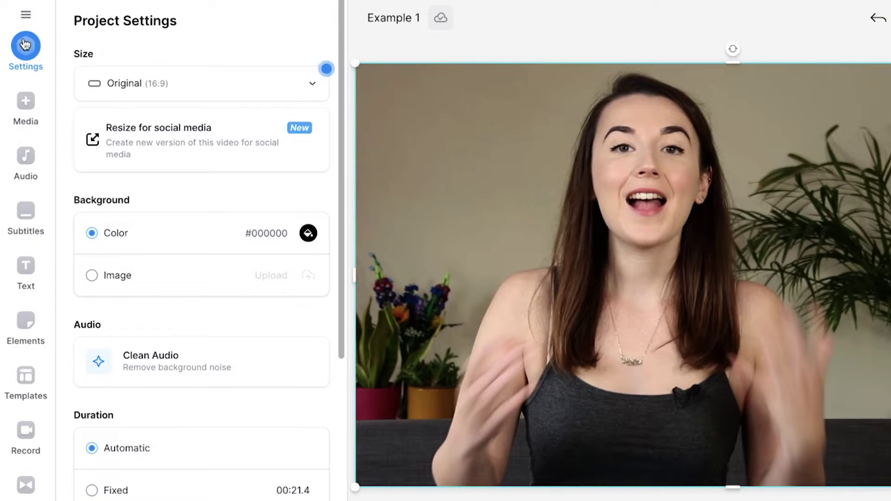
Step: Resize the canvas to Instagram Reel (9:16), enlarge the video and centre the woman's face
left_click(237, 86)
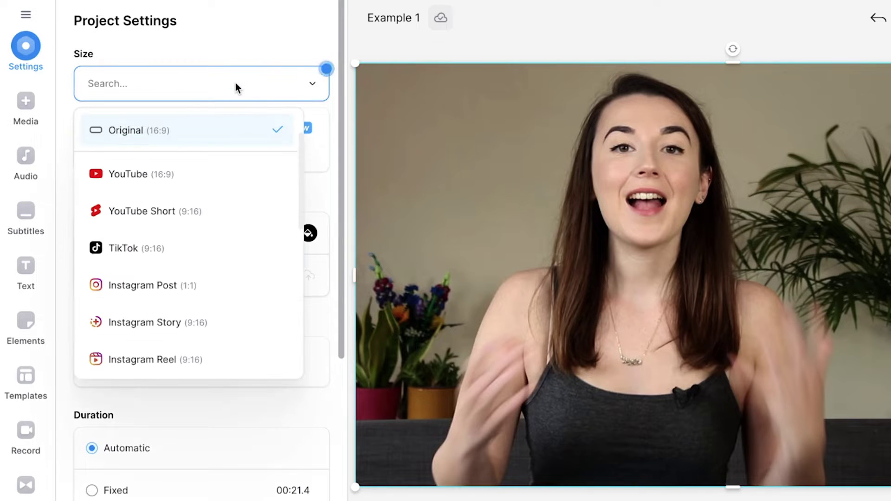
left_click(215, 363)
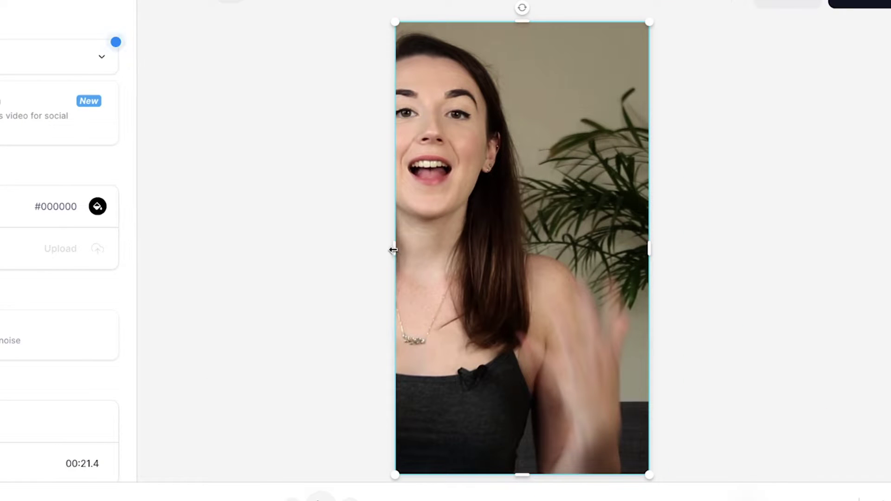
left_click_drag(392, 249, 173, 245)
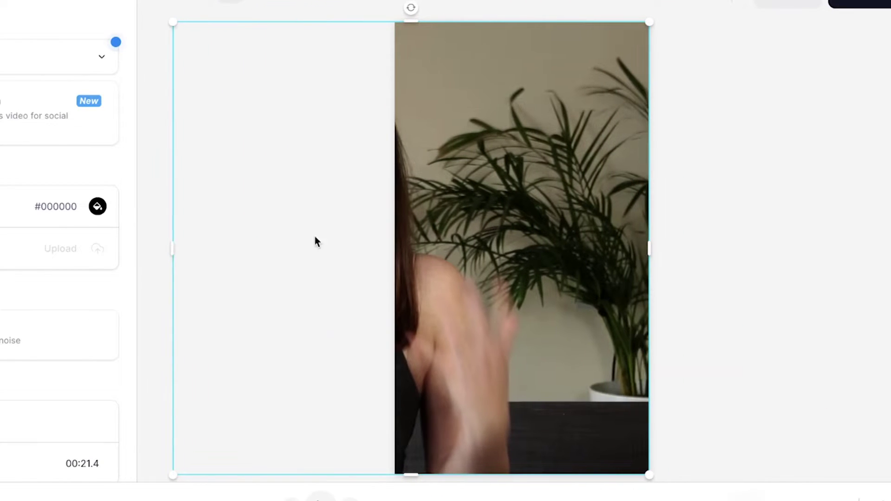
left_click_drag(451, 235, 659, 234)
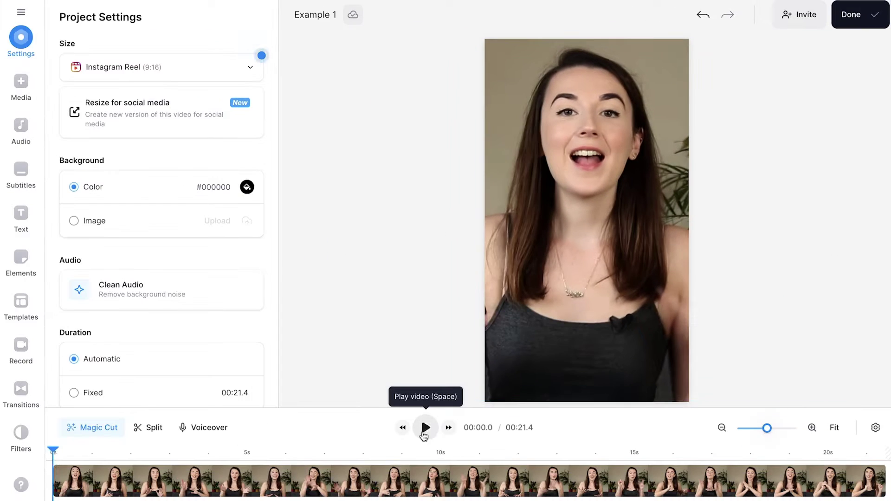
left_click(424, 427)
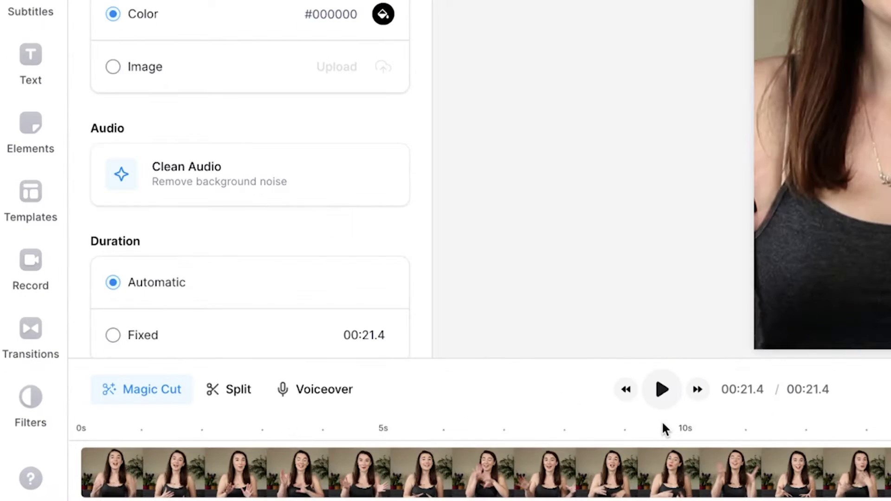
Step: Trim the clip's start and delete the empty gap before it on the timeline
left_click(200, 462)
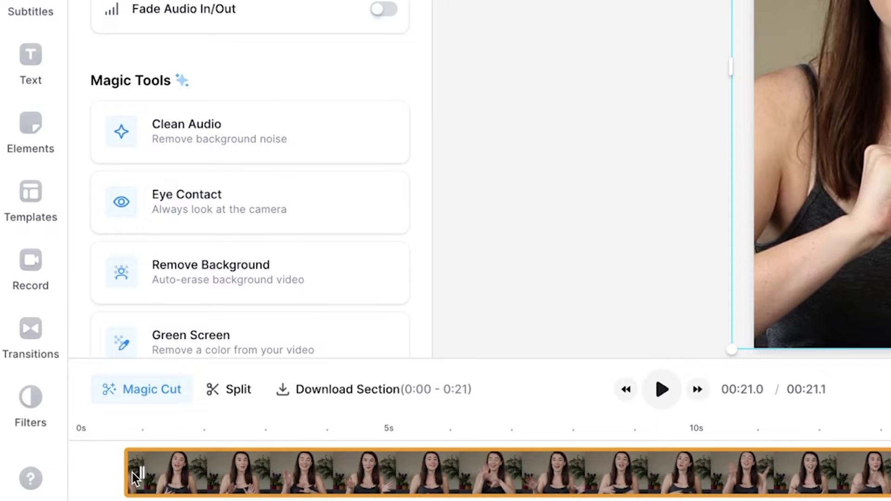
left_click(99, 471)
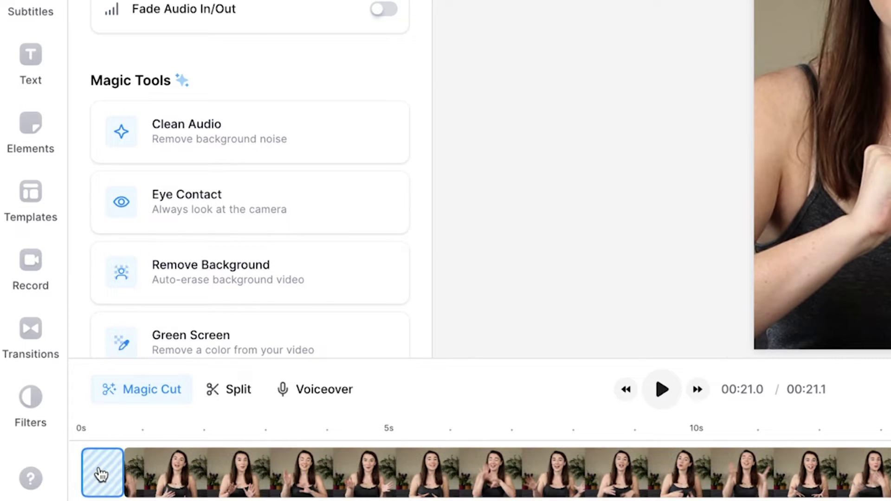
key("Delete")
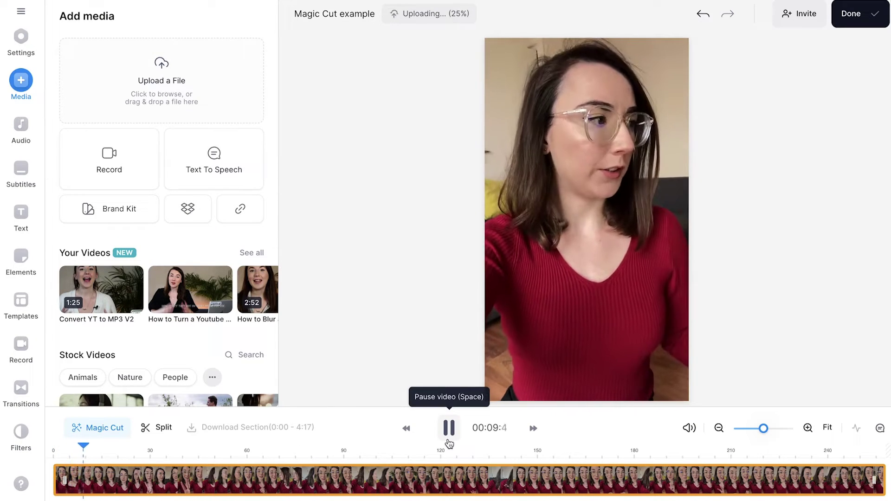
Step: Pause the second clip and let Magic Cut auto-edit it
left_click(448, 427)
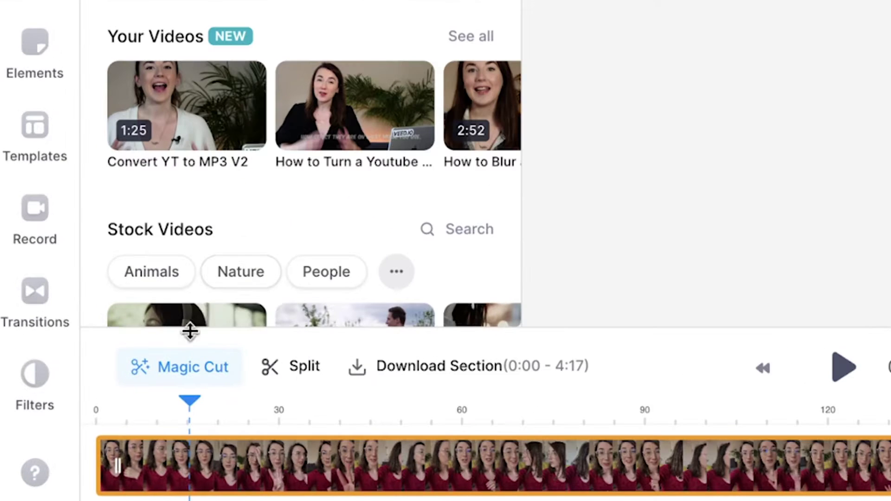
left_click(187, 366)
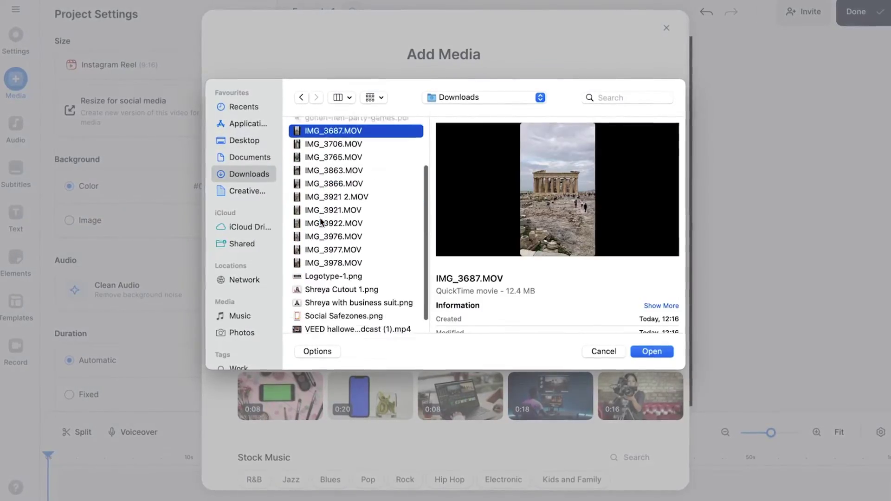
Step: Import the Athens IMG video clips together with the Athens.m4a audio
left_click(314, 258, "shift")
scroll(330, 139, "up", 5)
left_click(314, 124, "super")
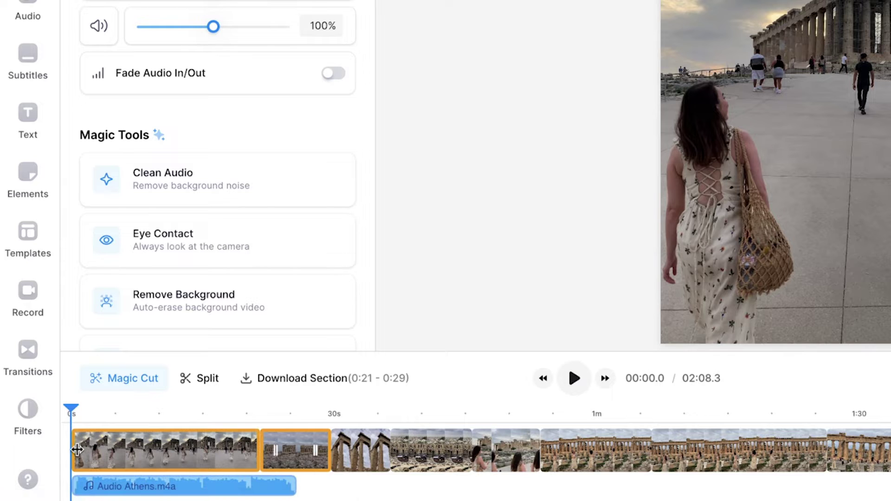
Step: Trim the first clip's start, split at 5 and 10.7 seconds, and delete that section and its gap
left_click_drag(86, 450, 99, 452)
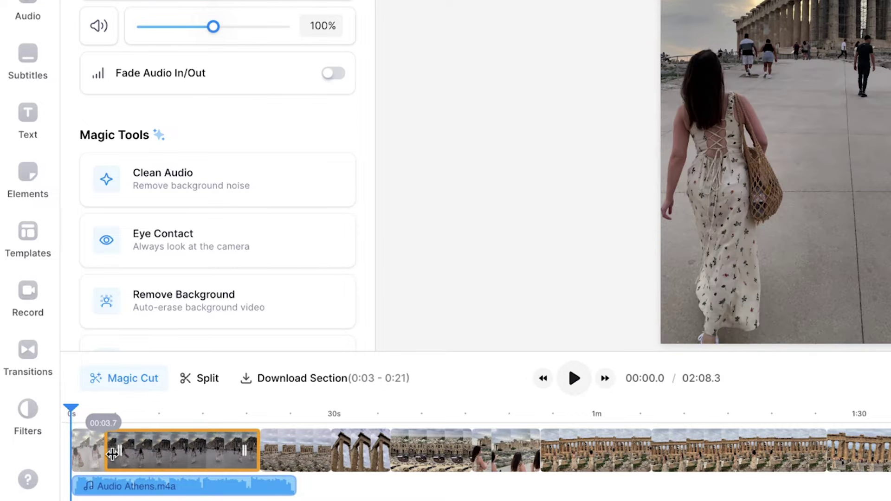
left_click(574, 378)
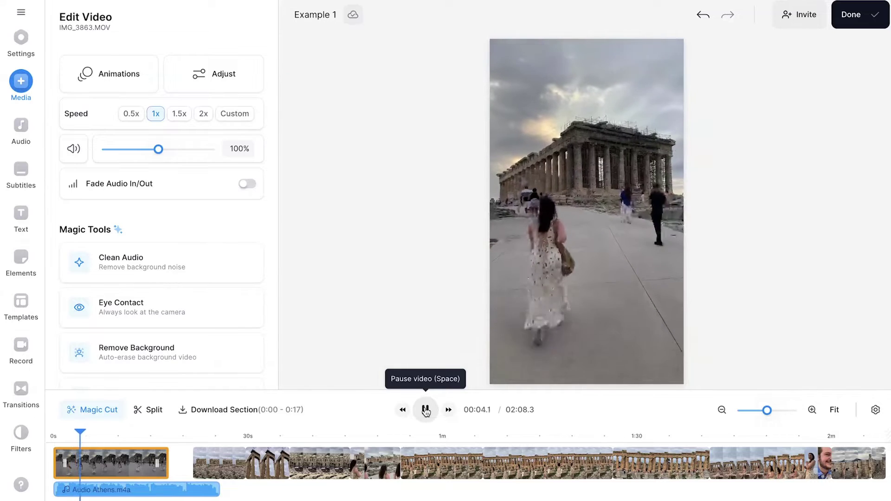
left_click(425, 410)
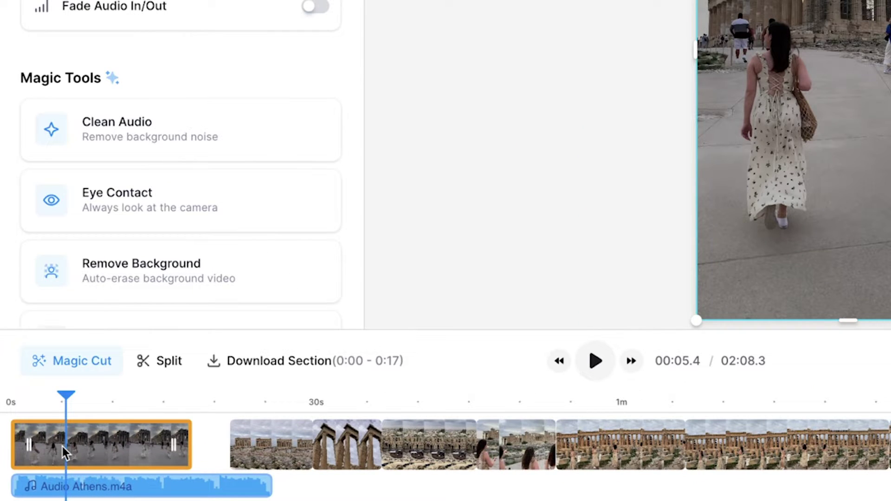
key("s")
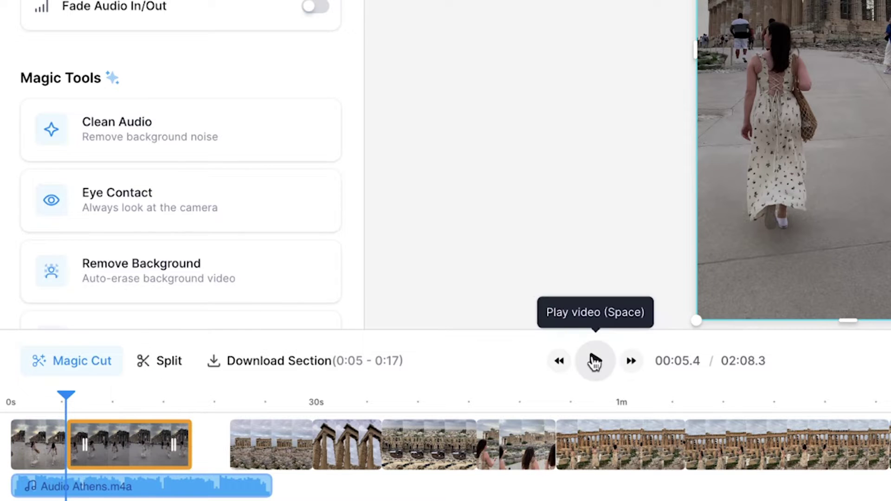
left_click(594, 361)
left_click(594, 361)
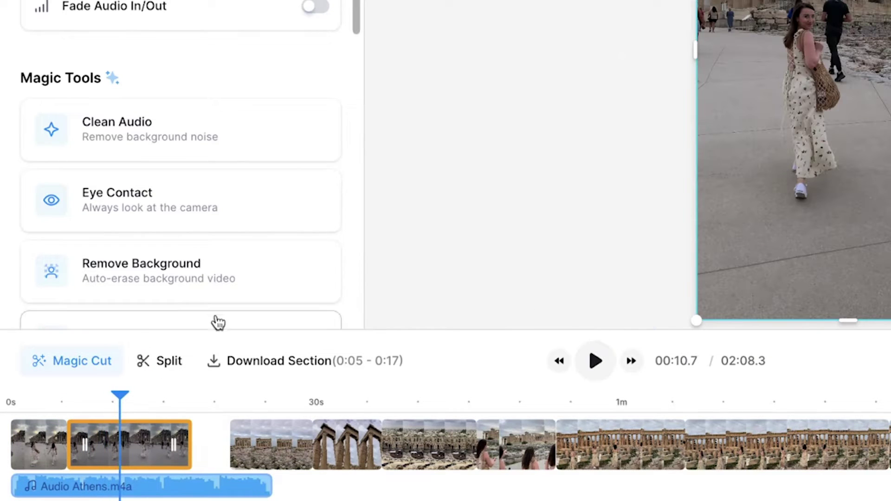
left_click(170, 361)
left_click(92, 445)
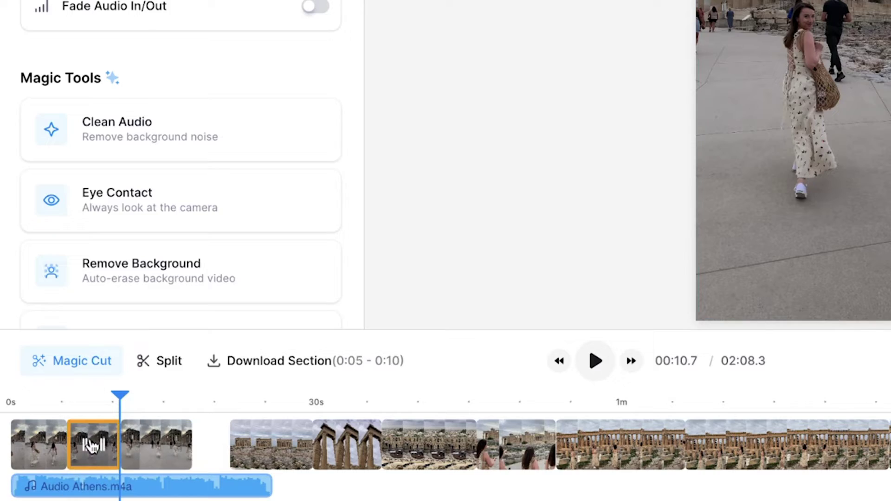
key("Delete")
left_click(92, 445)
key("Delete")
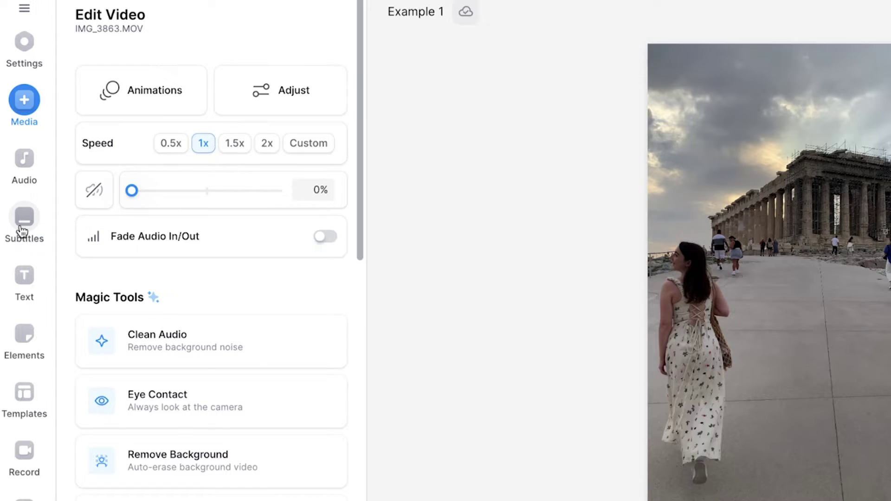
Step: Auto-generate subtitles by transcribing the full project in English (UK)
left_click(22, 230)
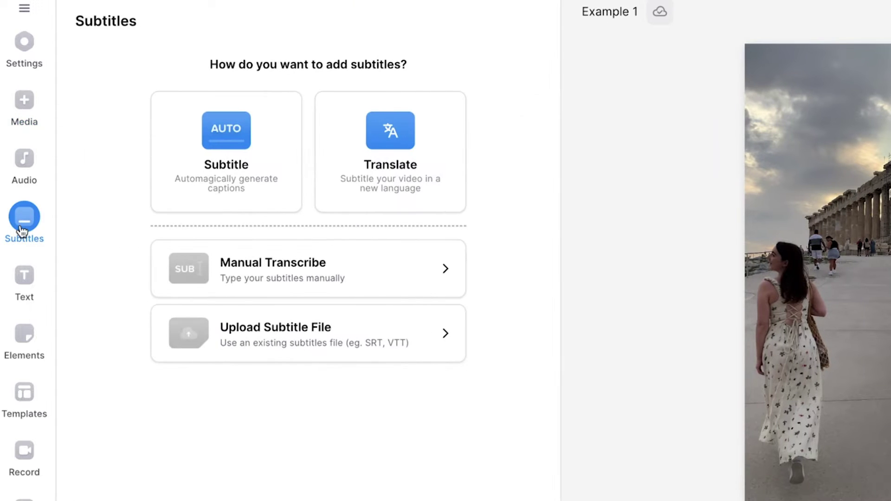
left_click(204, 141)
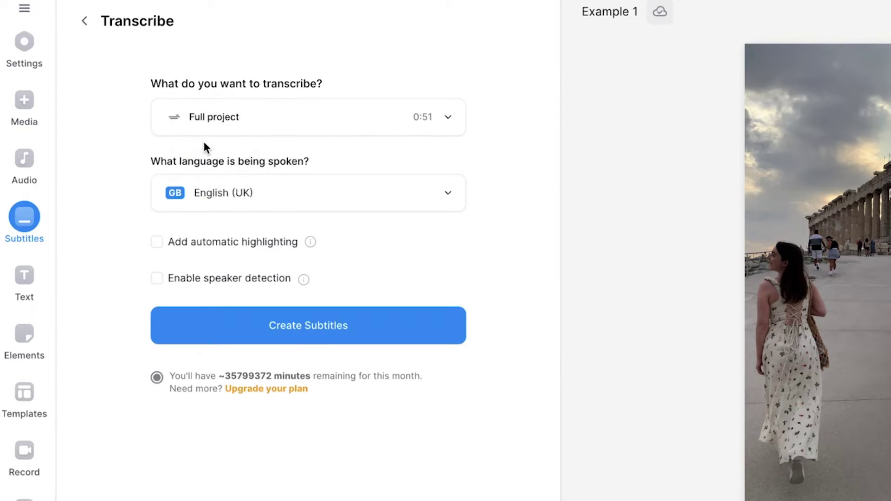
left_click(267, 123)
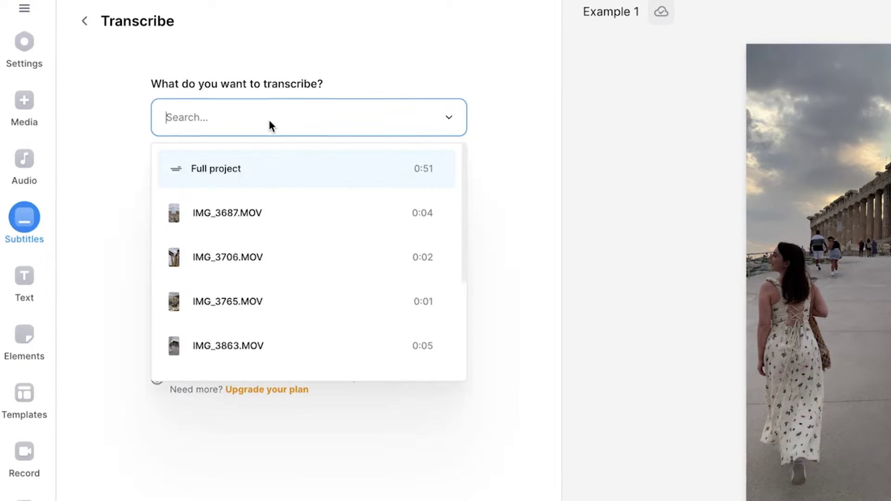
left_click(274, 170)
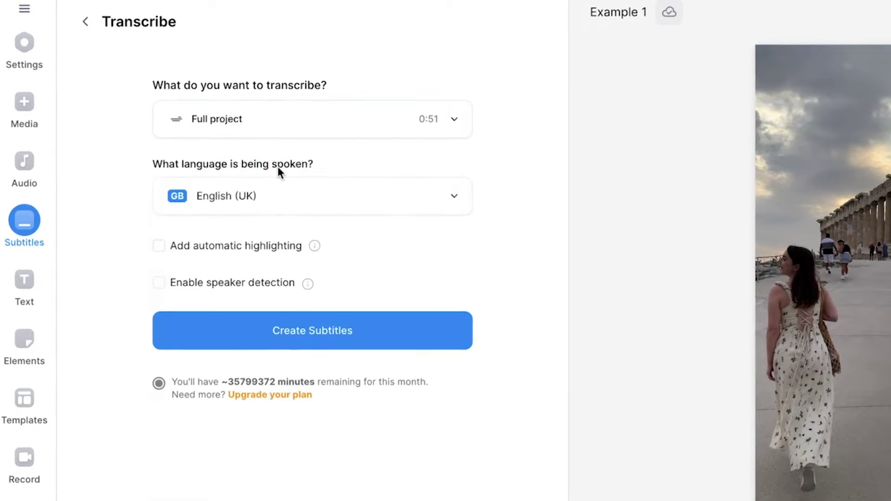
left_click(280, 196)
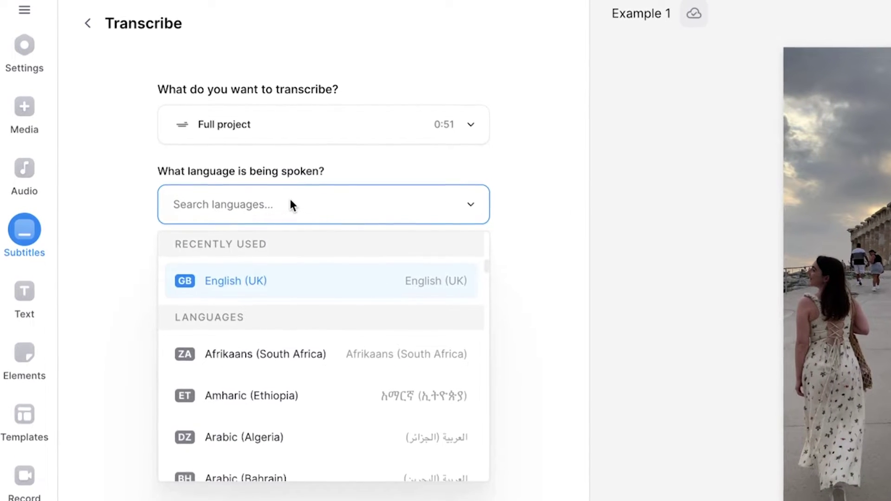
left_click(289, 287)
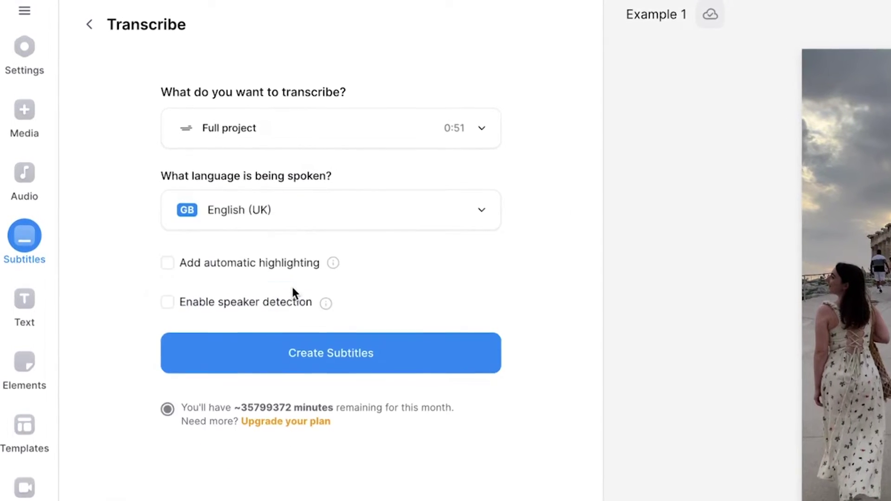
left_click(284, 356)
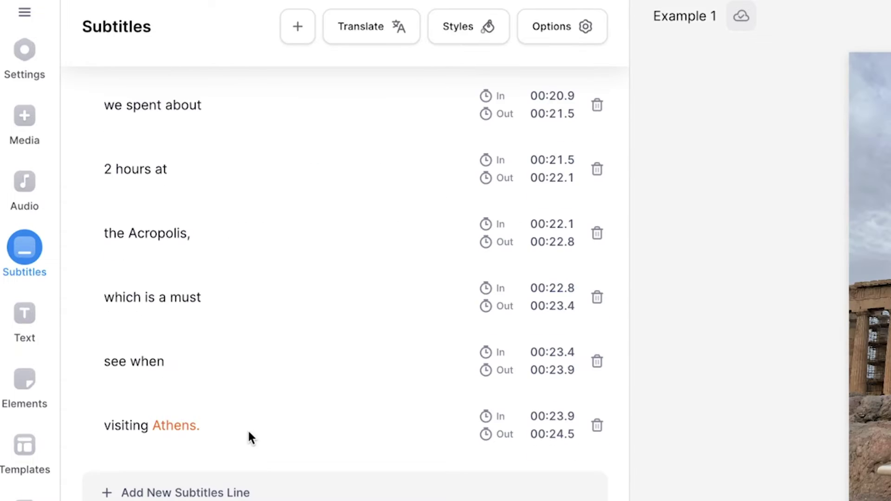
Step: Correct the low-confidence word Athens in the subtitle list, retyping its full stop
mouse_move(178, 323)
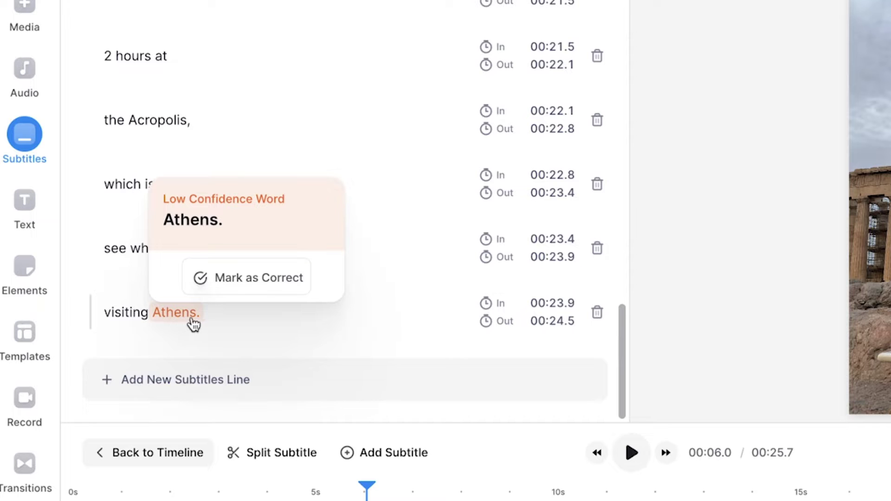
left_click_drag(204, 317, 154, 319)
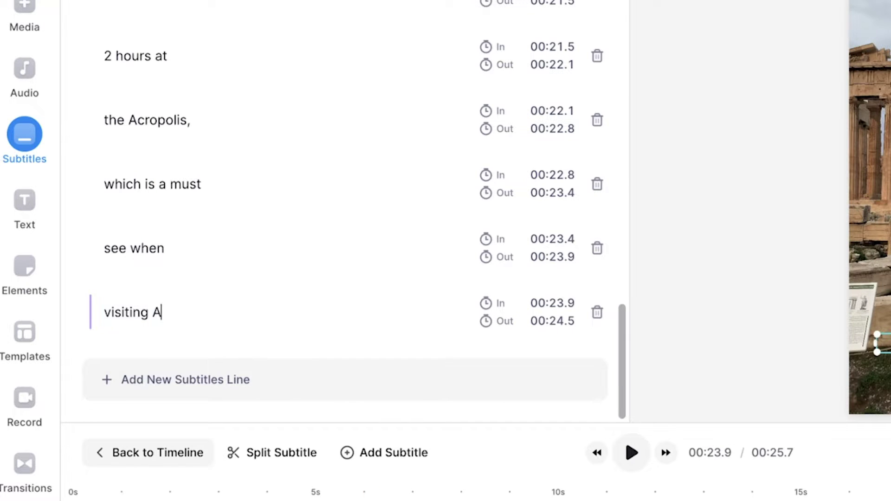
type(".")
Step: Colour the word Athens in 'to visit Athens.' blue
scroll(274, 230, "up", 20)
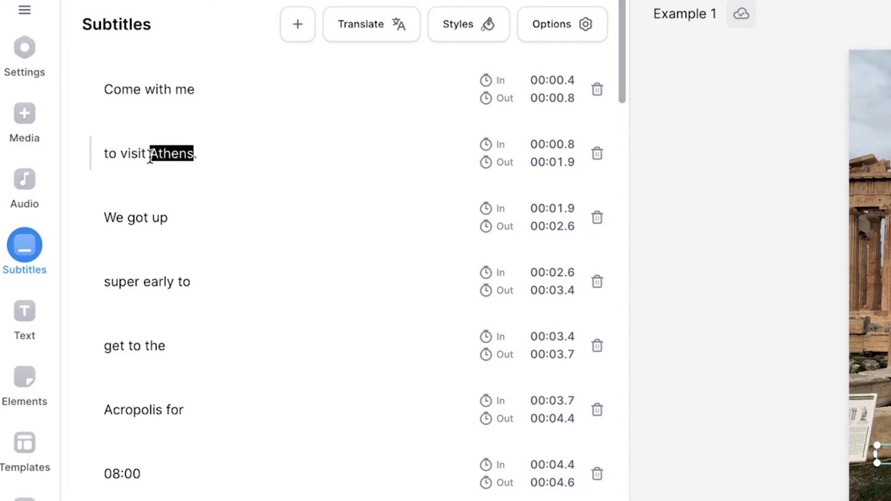
left_click(225, 135)
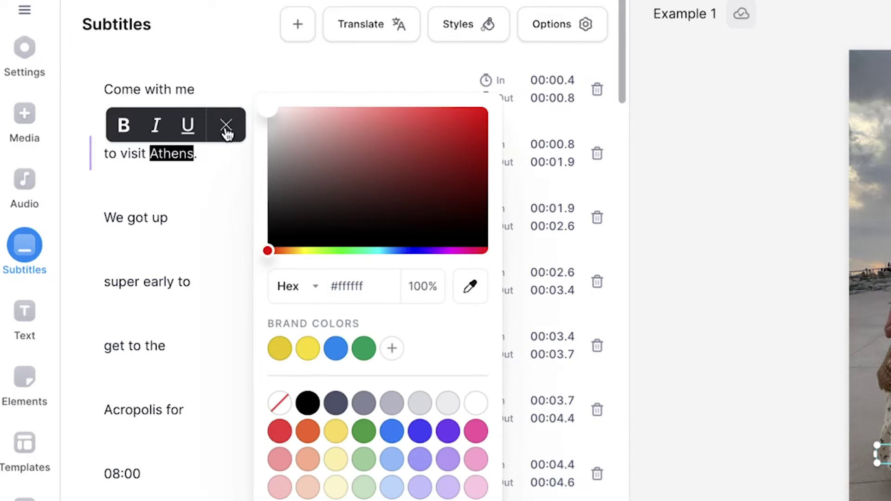
left_click(336, 349)
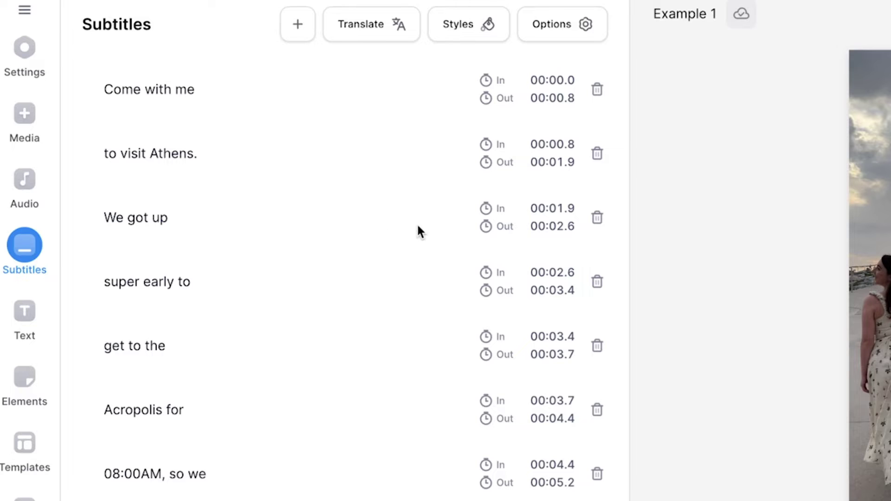
Step: Set the caption font to THEBOLDFONT 2022 at 60px
left_click(469, 31)
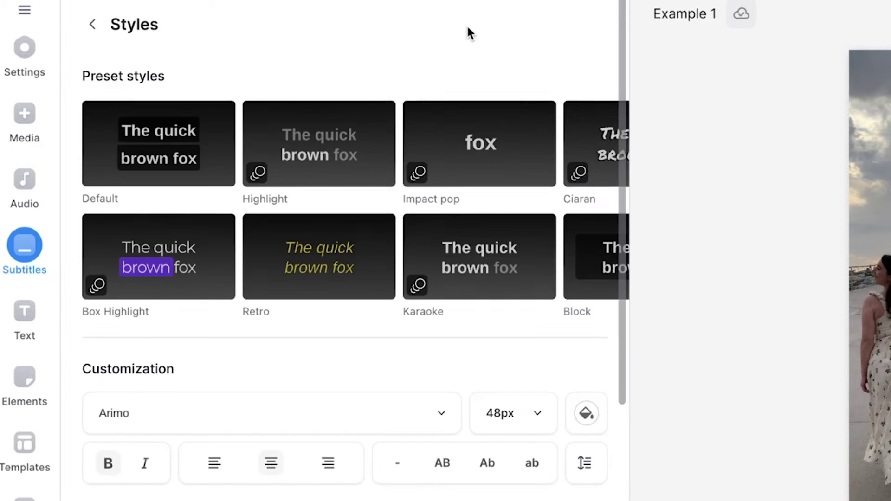
left_click(232, 310)
left_click(176, 235)
left_click(536, 320)
left_click(586, 315)
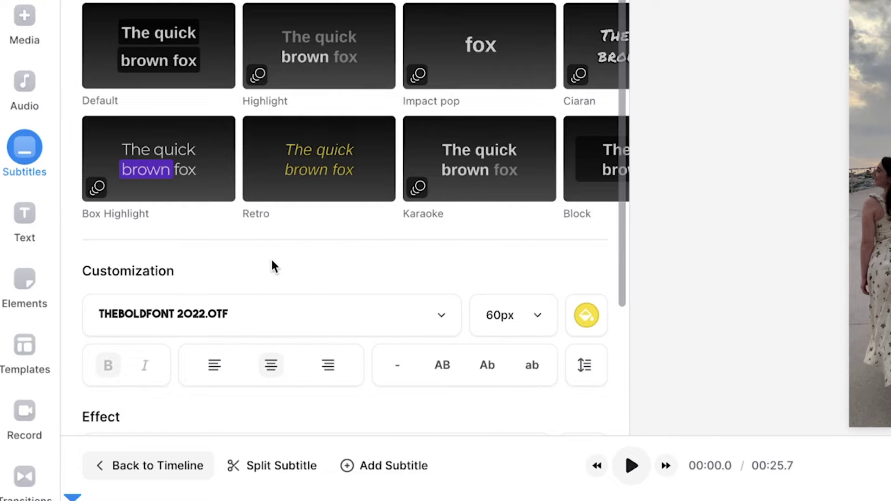
Step: Apply the Box Highlight caption animation after trying Flip Clock
scroll(274, 267, "down", 4)
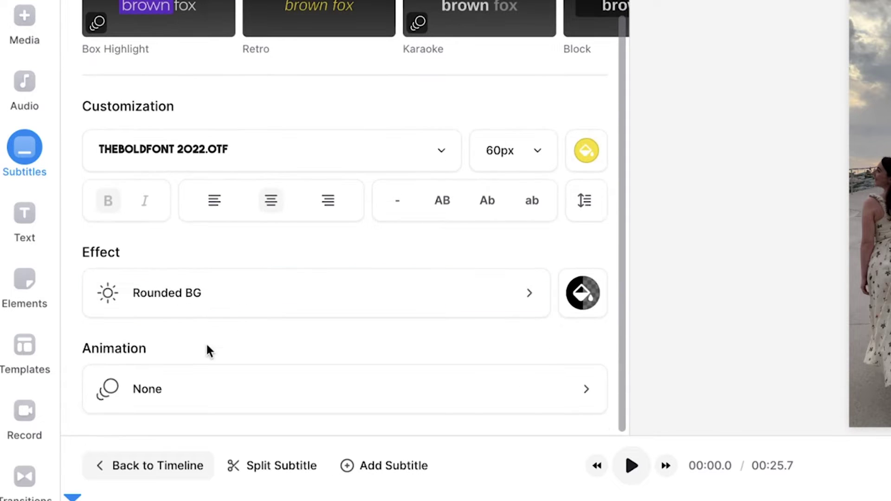
left_click(183, 390)
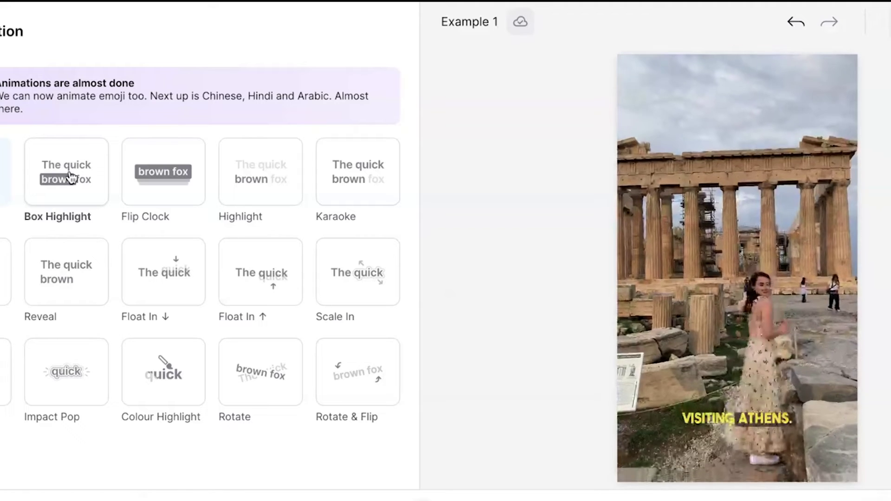
left_click(160, 179)
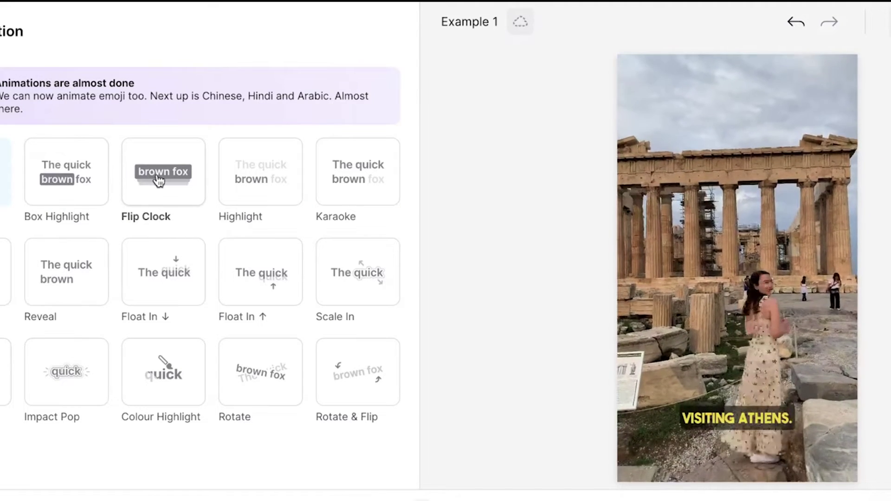
left_click(74, 183)
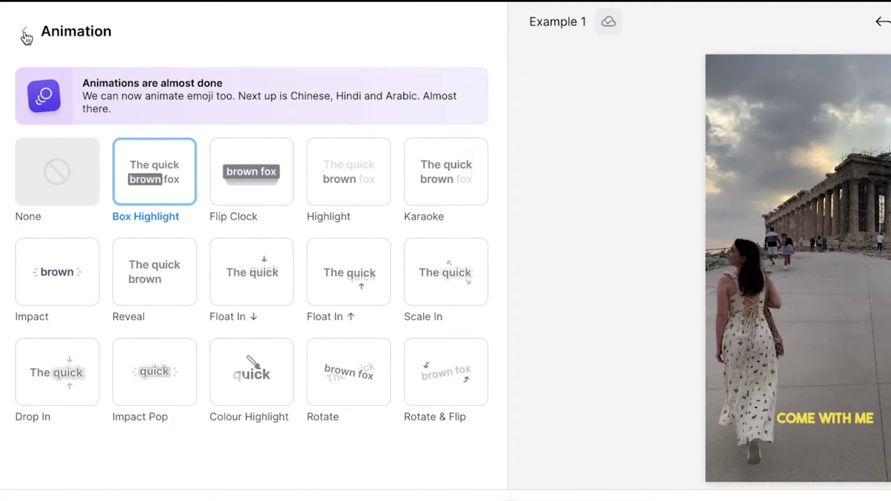
left_click(26, 34)
Step: Review the caption effect options and move the captions higher up the frame
scroll(169, 274, "down", 5)
left_click(153, 297)
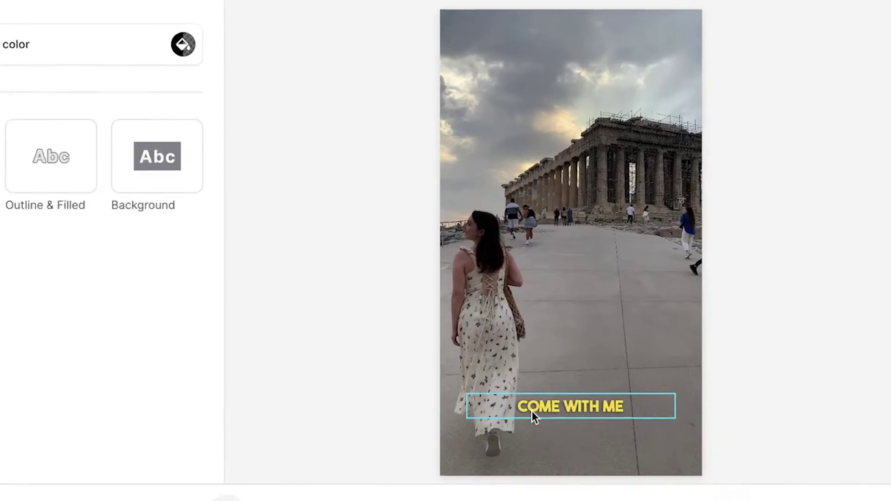
left_click(525, 417)
left_click_drag(526, 416, 533, 325)
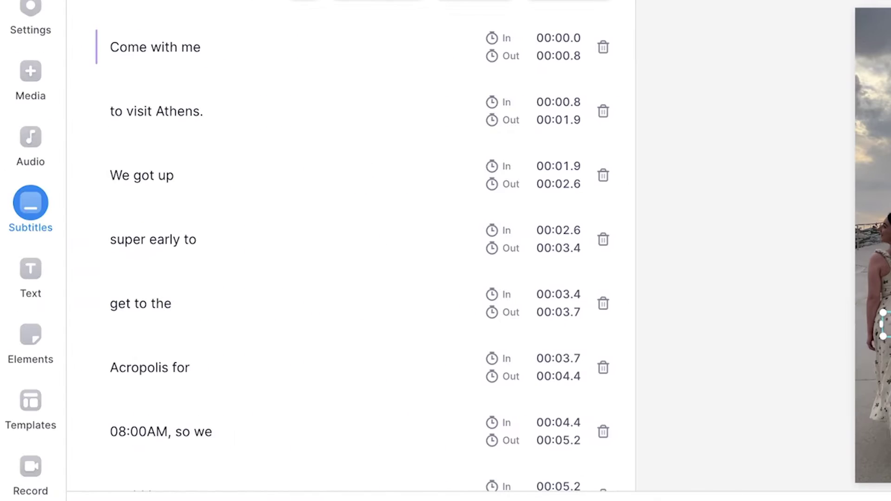
Step: Add a Headline Title text reading 'Athens Vlog'
left_click(31, 284)
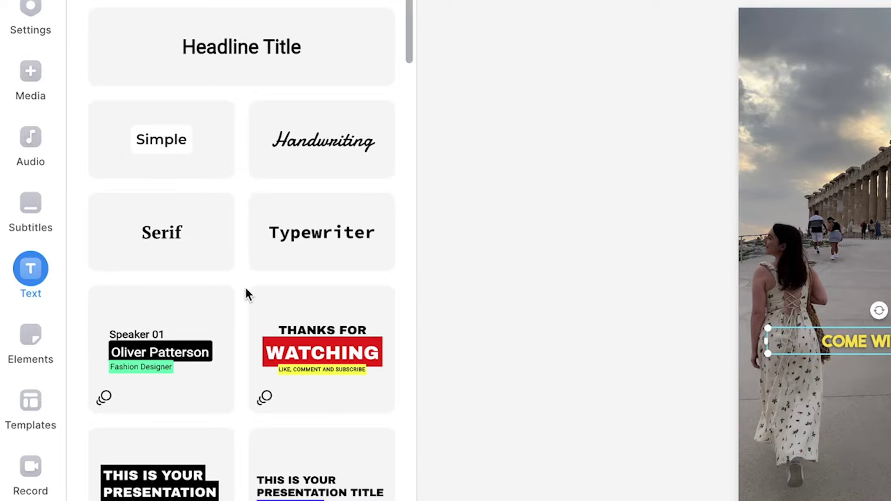
scroll(246, 294, "down", 6)
scroll(241, 365, "up", 3)
scroll(241, 360, "up", 3)
left_click(253, 72)
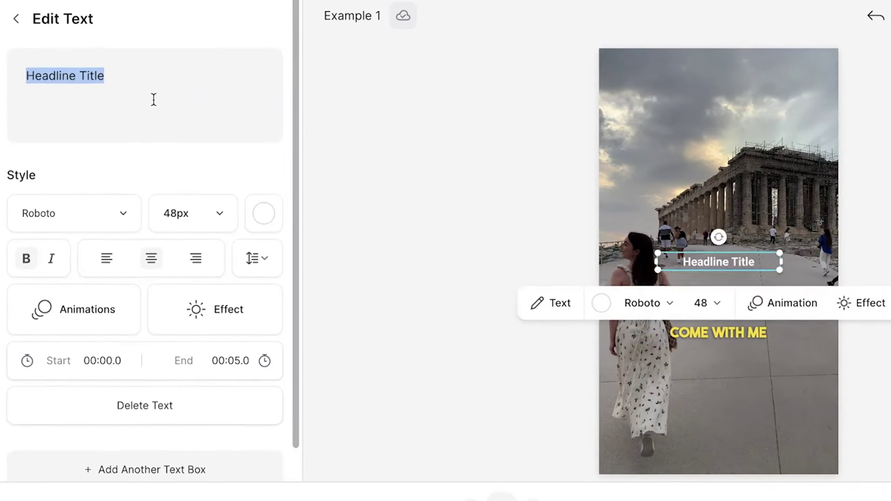
type("Athens Vlog")
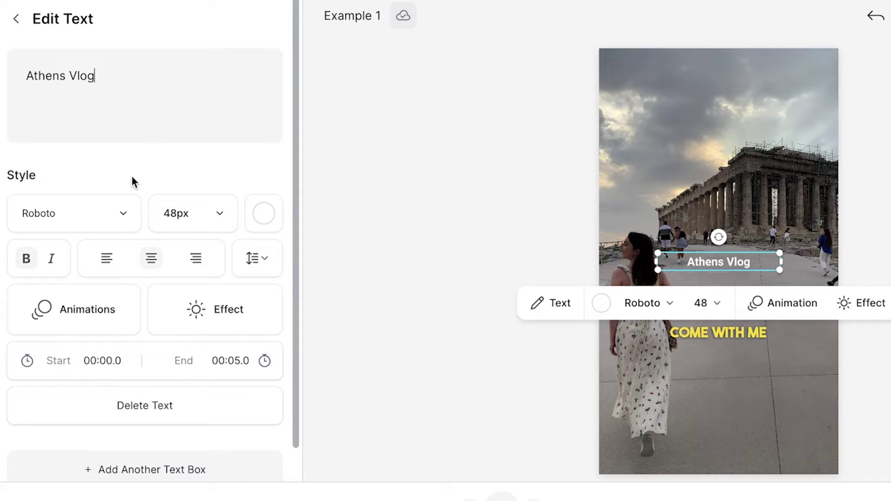
Step: Style the title in yellow THEBOLDFONT 2022 at size 96 and move it up over the Parthenon
left_click(119, 211)
left_click(74, 282)
left_click(201, 213)
left_click(181, 418)
left_click(263, 213)
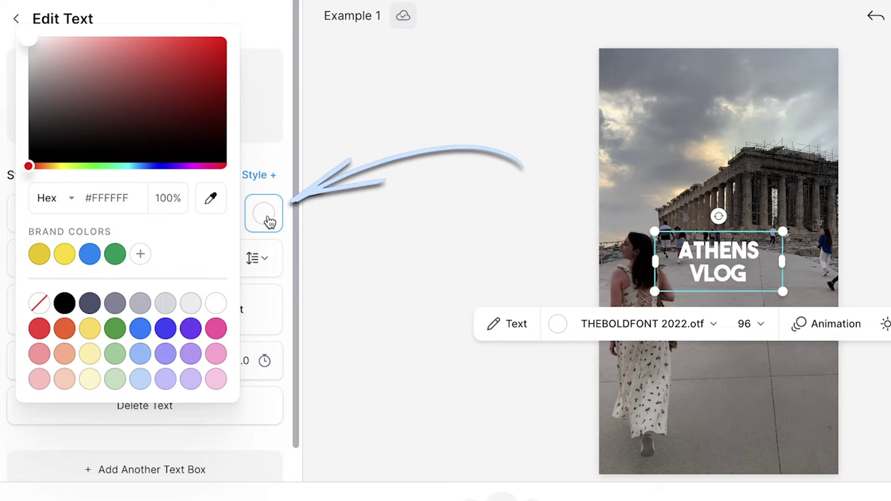
left_click(39, 253)
scroll(155, 175, "down", 1)
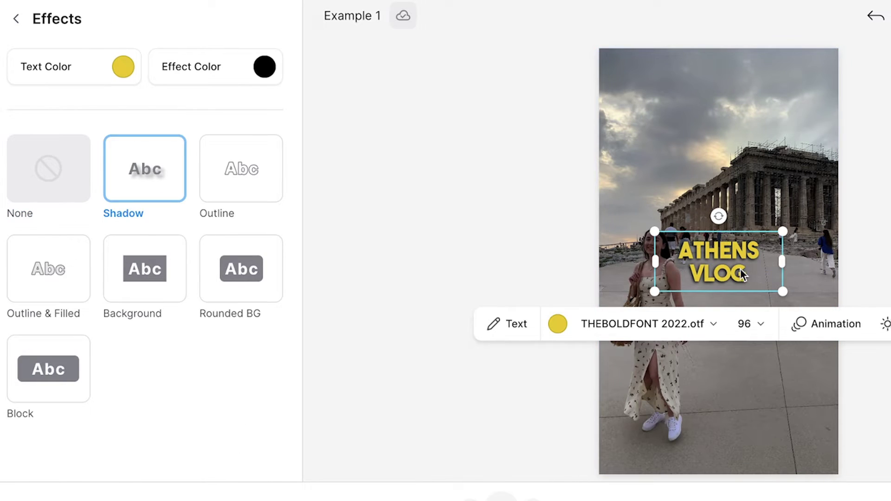
left_click_drag(741, 270, 742, 198)
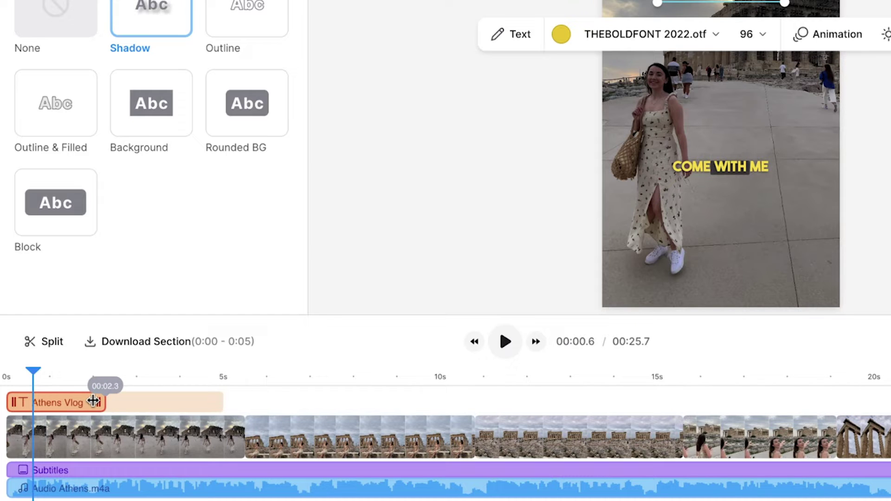
Step: Drag the Athens Vlog title's end on the timeline to shorten its duration
left_click_drag(89, 399, 92, 401)
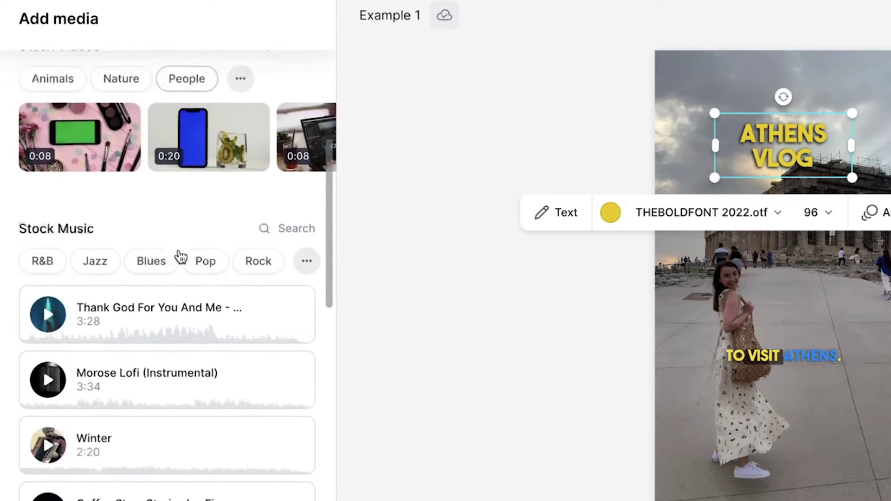
Step: Search stock music for 'greek', add the Greek Prophet track under the video, and play it back
left_click(295, 188)
type("greek")
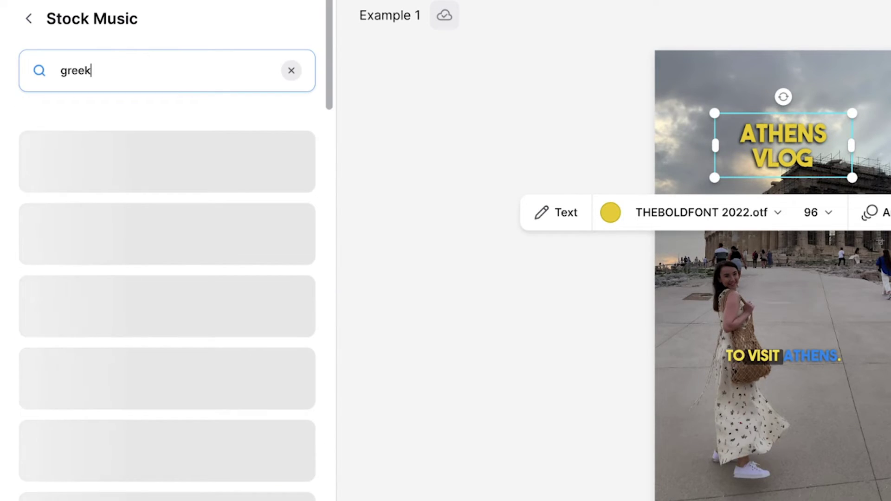
left_click(50, 157)
left_click(295, 158)
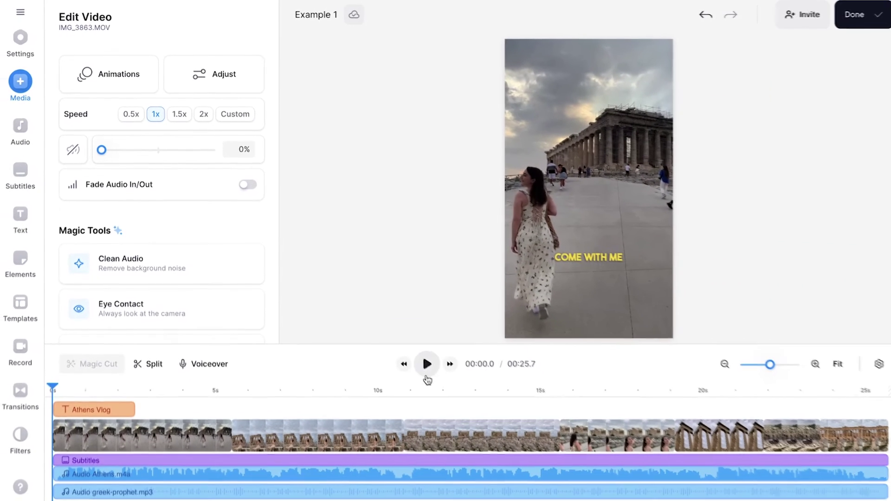
left_click(424, 367)
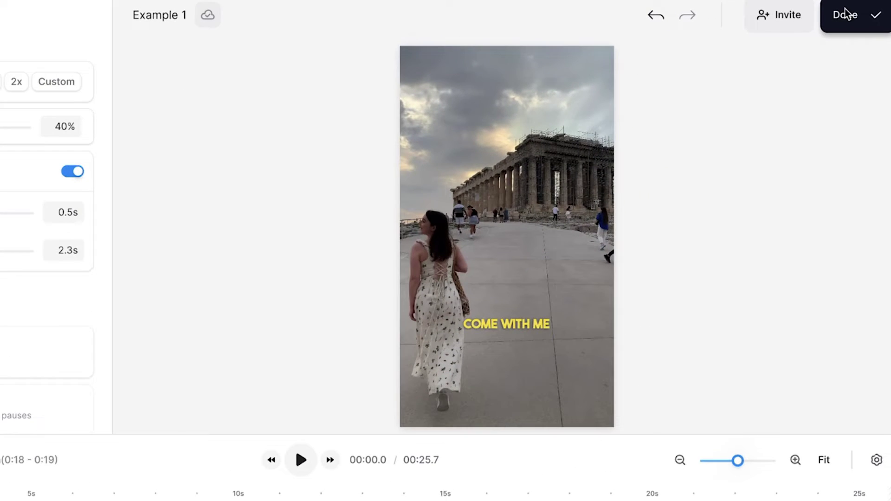
left_click(845, 14)
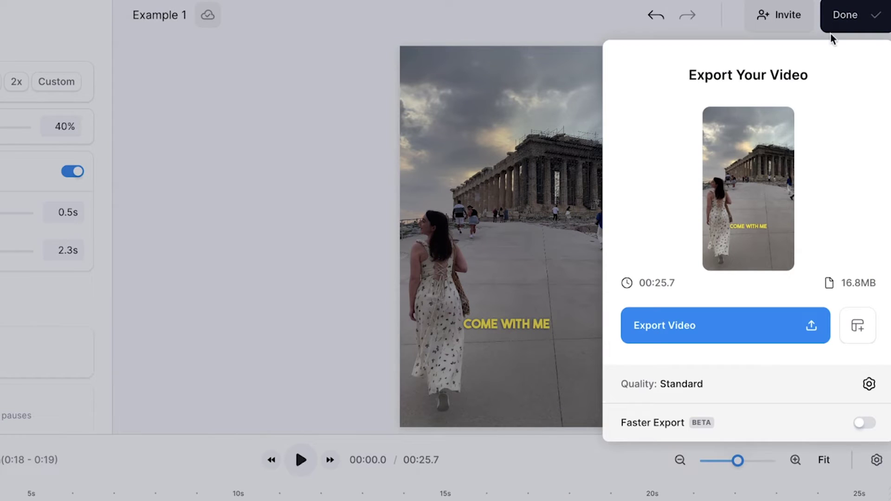
Step: Switch the export quality to HD, export the video, and download it as an MP4
left_click(707, 385)
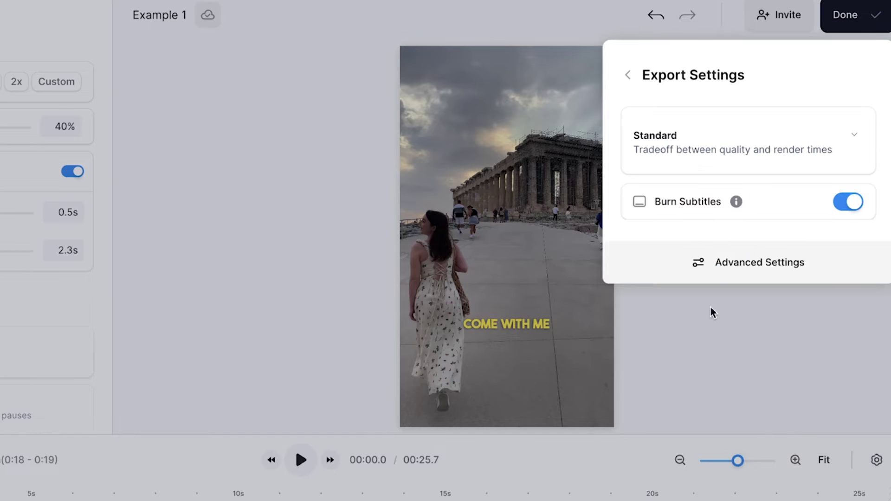
left_click(719, 144)
left_click(681, 289)
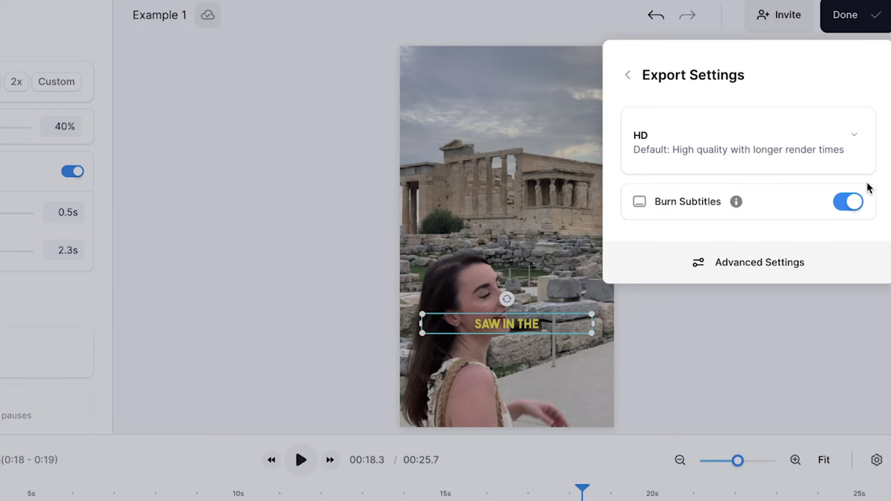
left_click(642, 78)
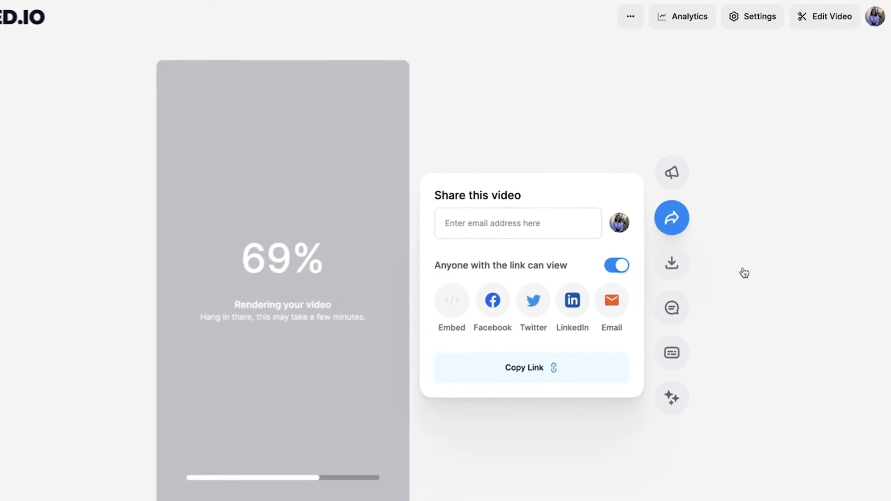
left_click(681, 252)
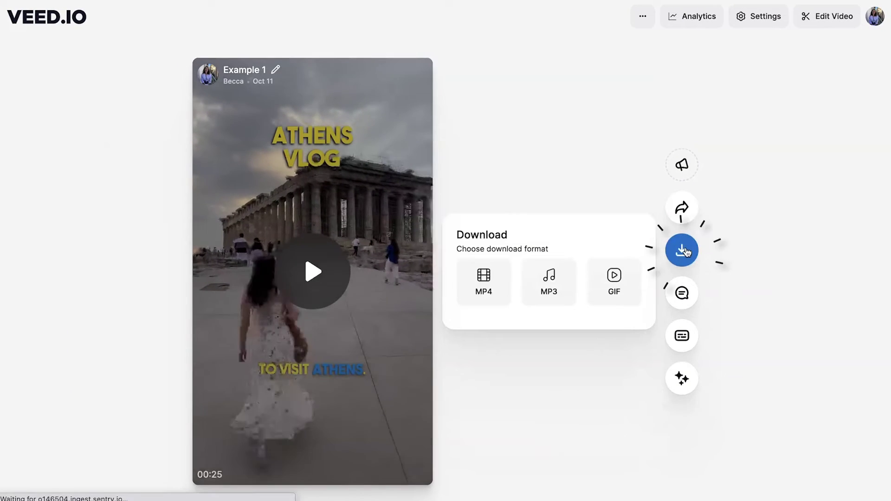
left_click(483, 281)
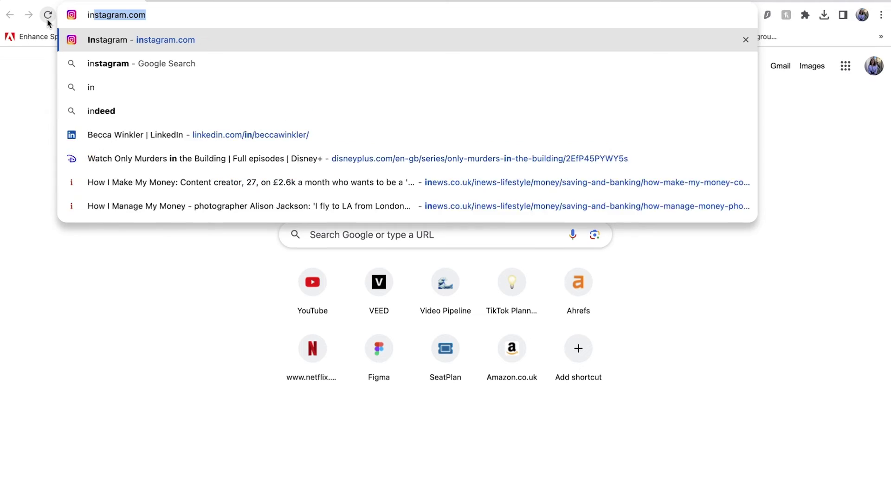
Step: Go to instagram.com and start a new post with Example 1.mp4 from the computer
type("stagram.com")
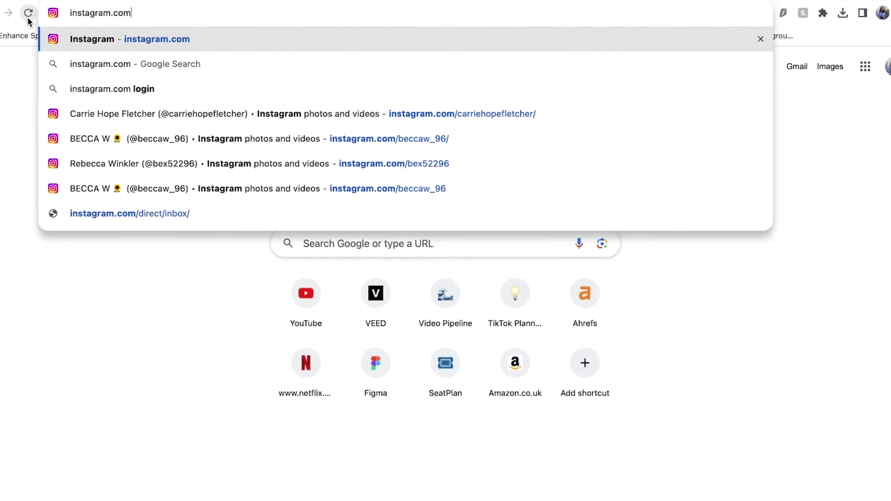
key("Return")
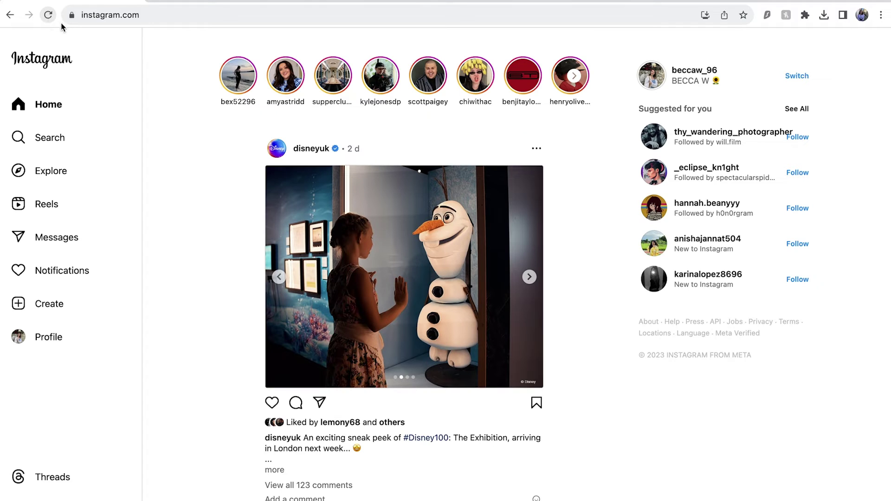
left_click(55, 304)
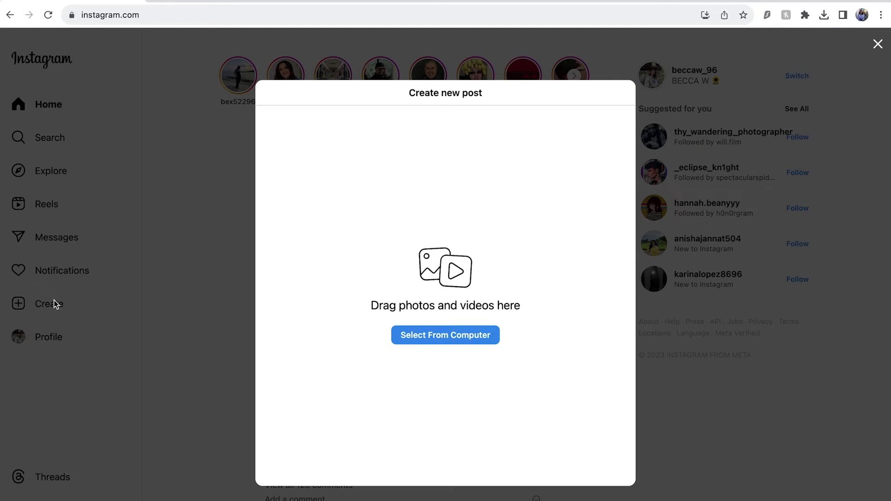
left_click(424, 337)
left_click(349, 227)
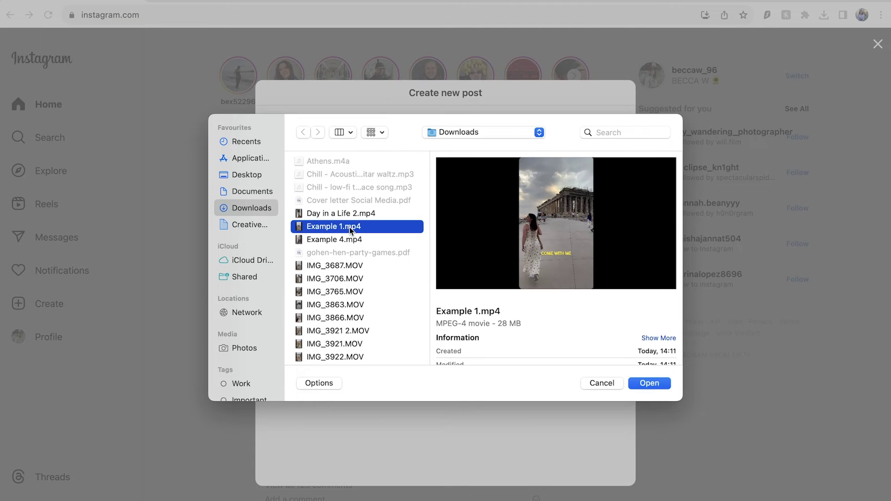
left_click(651, 384)
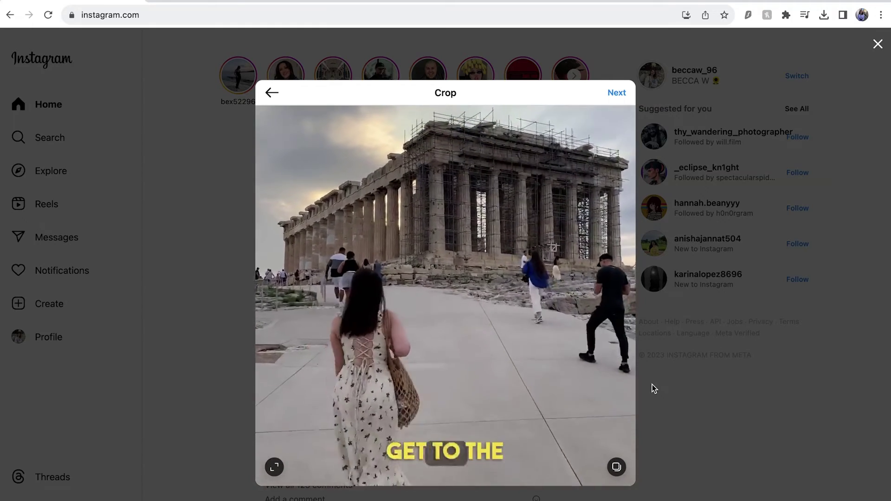
Step: Set the crop size to Original to keep the tall portrait framing
left_click(281, 466)
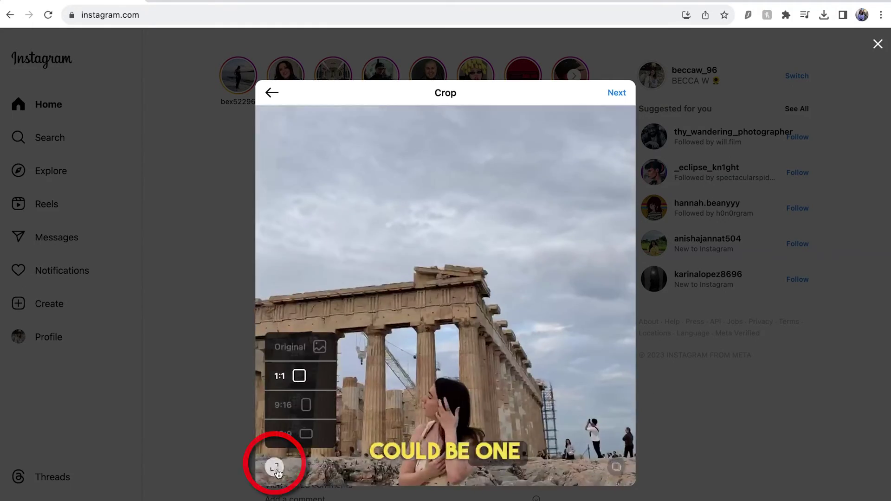
left_click(300, 346)
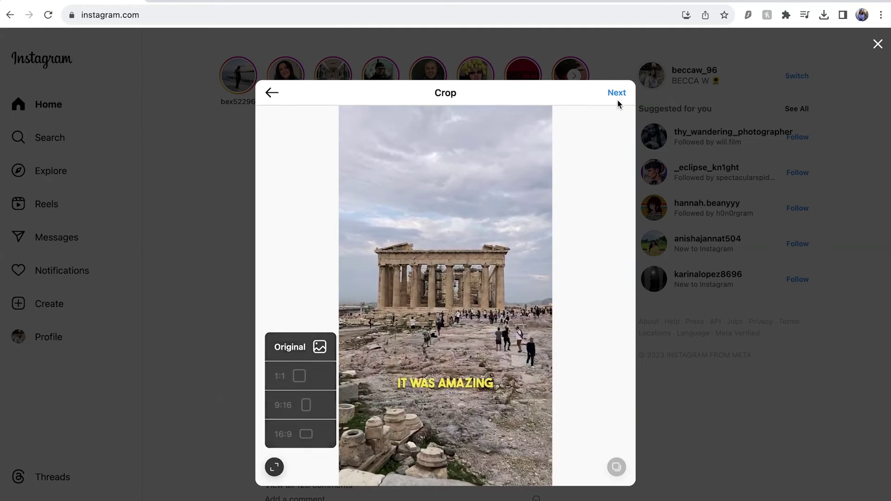
left_click(616, 93)
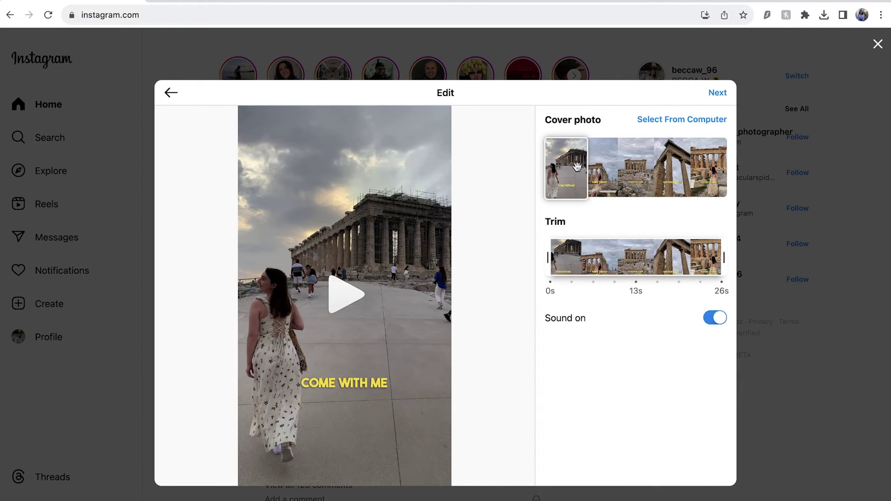
Step: Make the final frame, the woman by the Parthenon columns, the cover photo and preview the video
left_click_drag(650, 166, 714, 169)
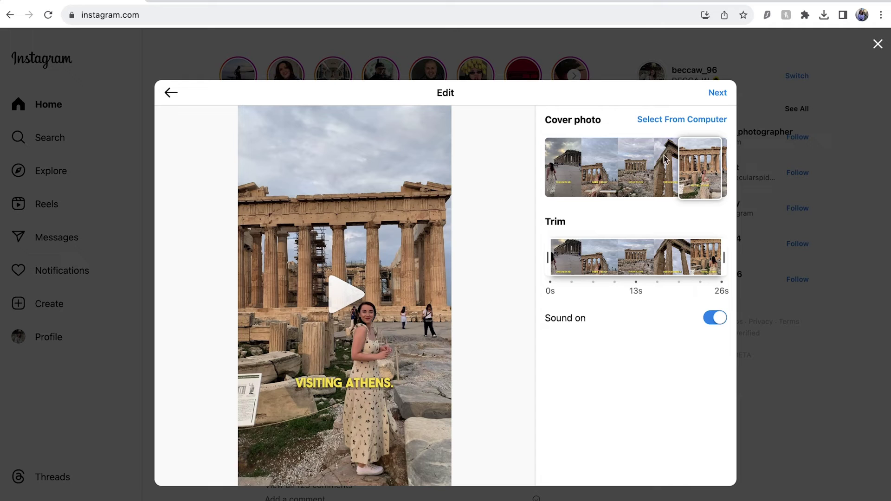
left_click(542, 262)
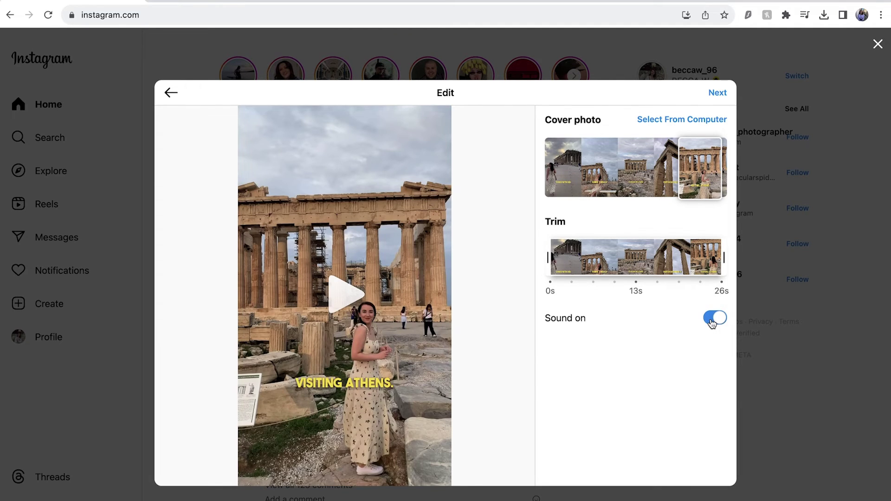
Step: Write the caption '24 Hours in Athens!' with hashtags #Athens #Greece #Acropolis on a new line
left_click(717, 93)
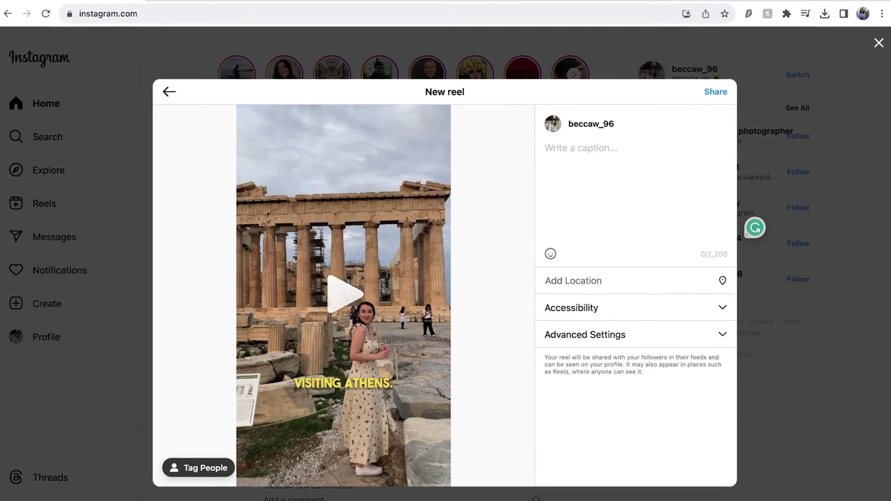
type("24 Hours in Athens!")
key("Return")
key("Return")
type("#Athens #Greece #Acrop")
type("olis")
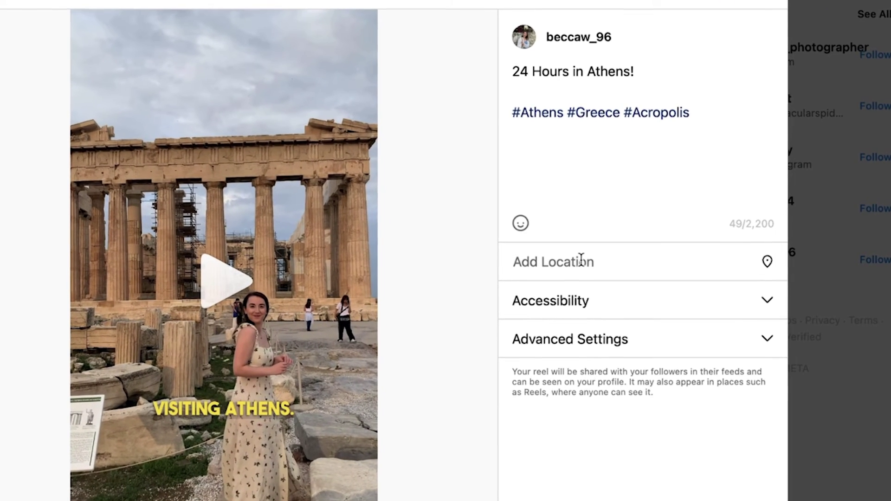
Step: Tag the reel's location as Athens, Greece
left_click(581, 261)
type("At")
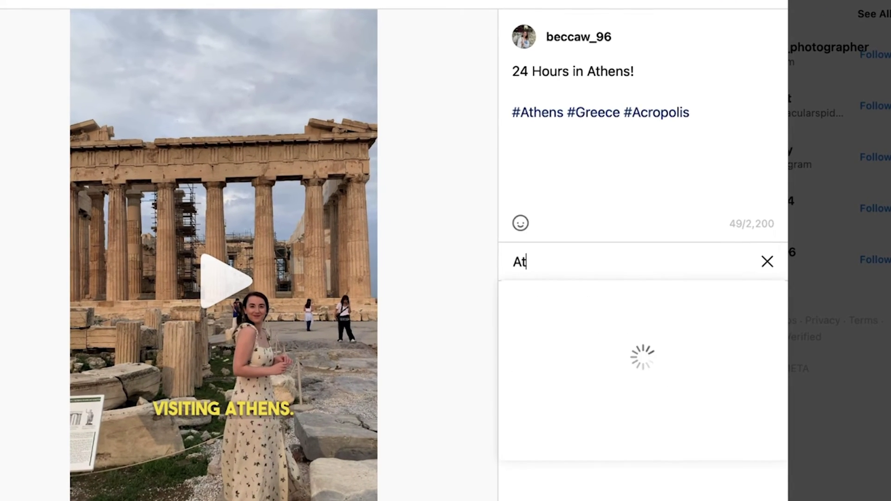
type("hens")
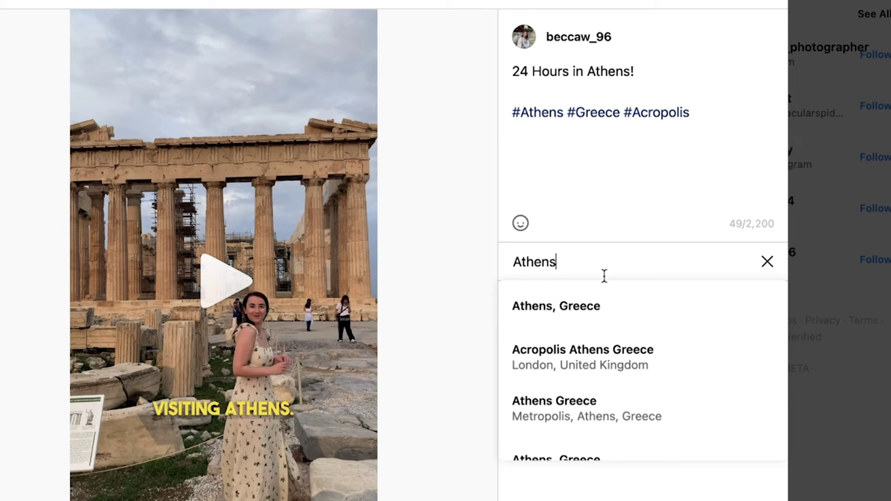
left_click(609, 313)
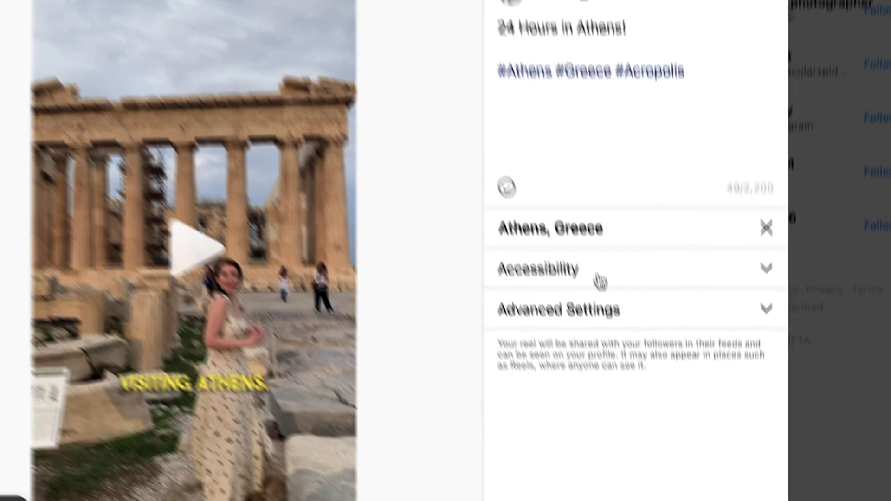
Step: Expand the Accessibility and Advanced settings sections for alt text and like-count options
left_click(606, 313)
scroll(607, 312, "down", 2)
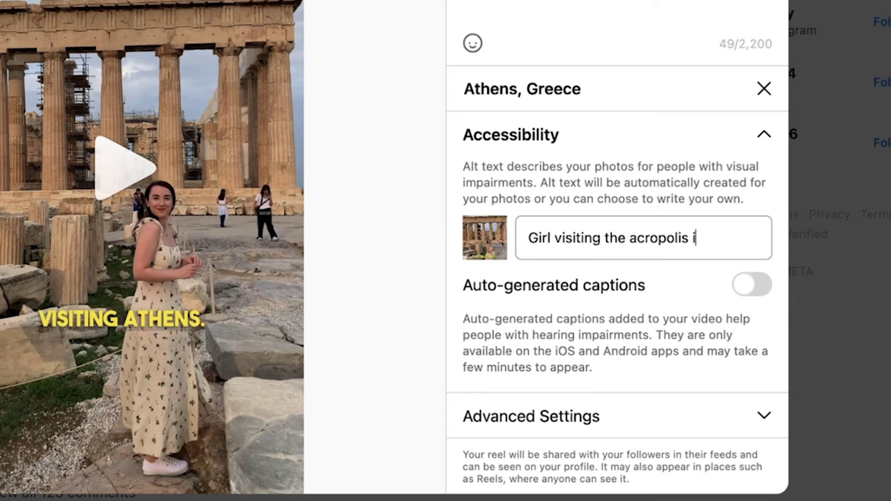
left_click(711, 410)
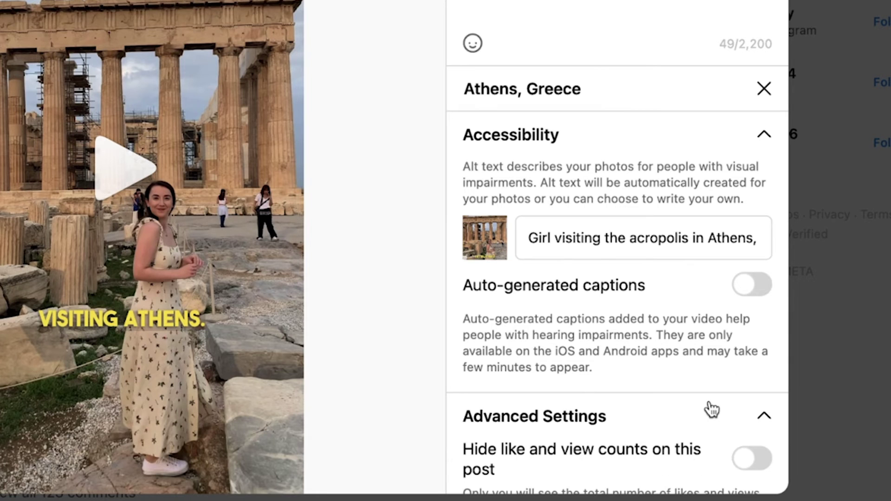
scroll(712, 409, "down", 5)
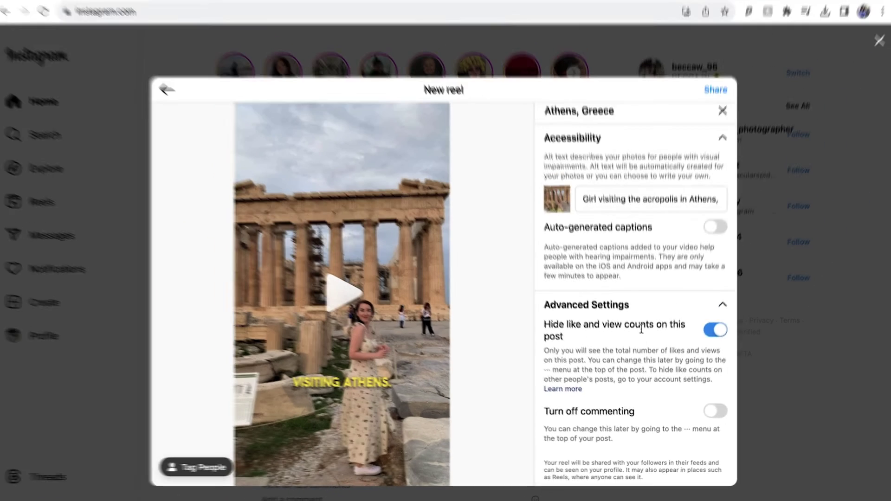
scroll(667, 198, "up", 4)
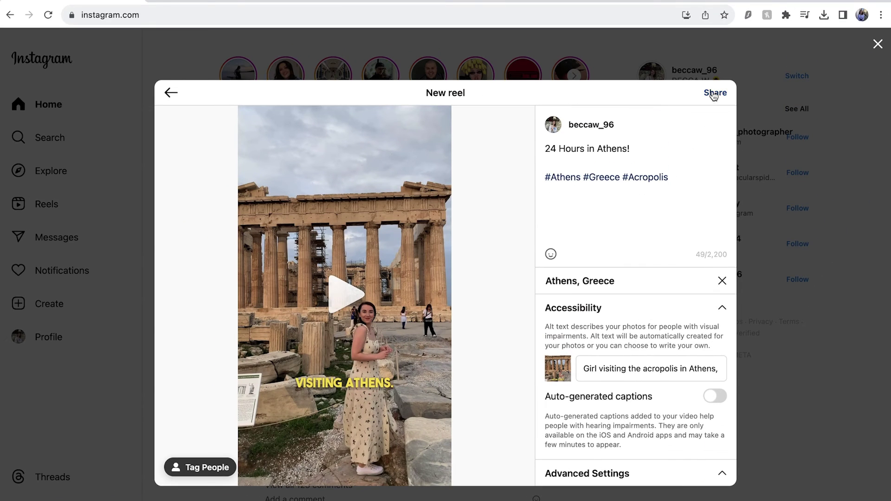